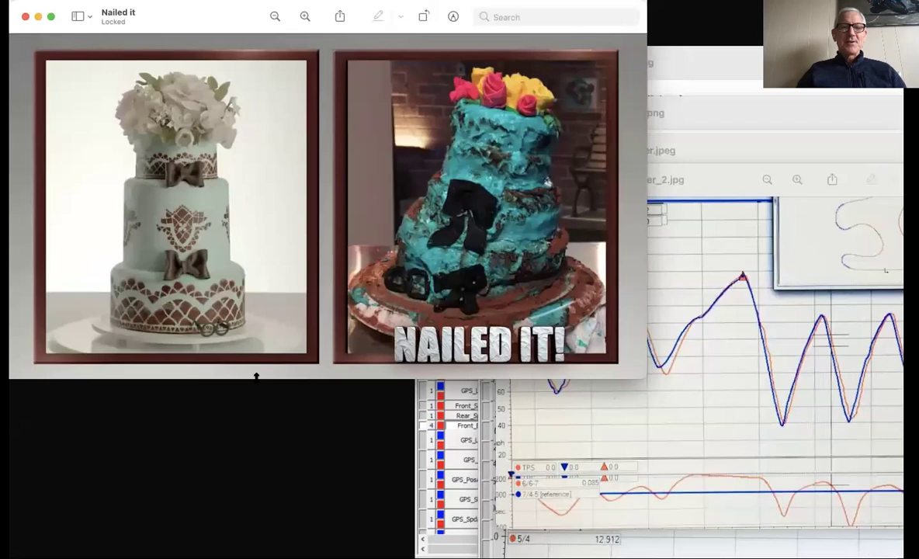
Step: Make the Nailed it window taller, then close that image
drag(256, 378, 287, 555)
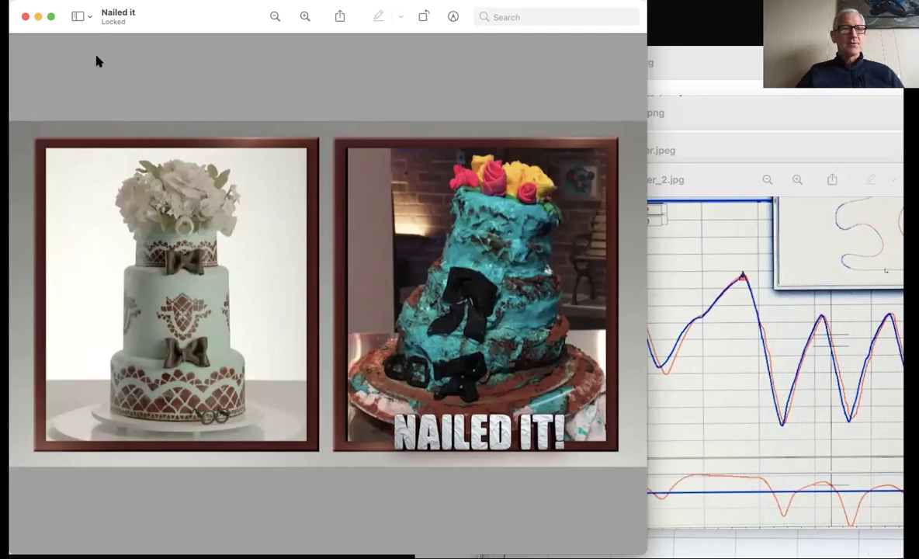
click(26, 17)
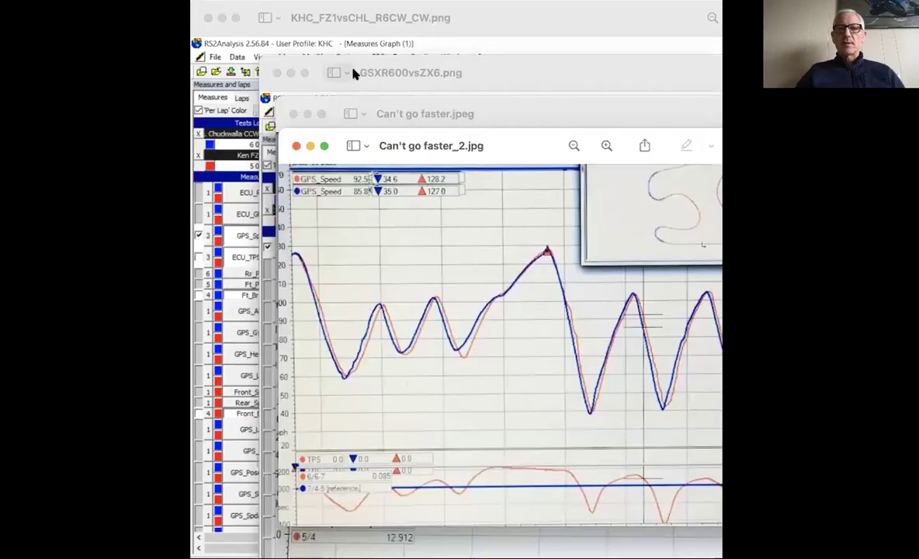
Step: Bring GSXR600vsZX6.png to the front and zoom its window to full screen
click(419, 68)
double_click(419, 68)
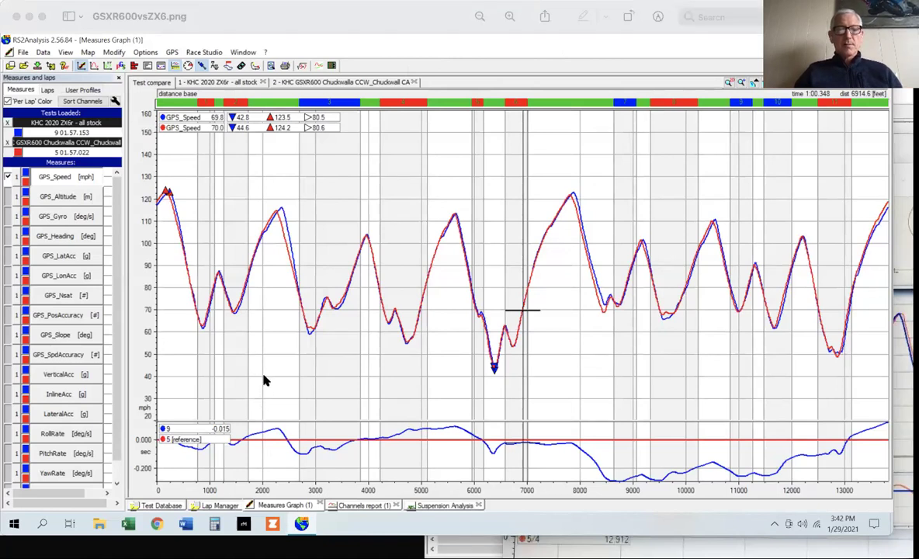
Step: Draw an upward arrow under the first speed dip near 900 on the distance axis
mouse_move(265, 378)
mouse_down()
mouse_move(502, 403)
mouse_move(761, 409)
mouse_move(477, 427)
mouse_move(411, 411)
mouse_move(304, 417)
mouse_up()
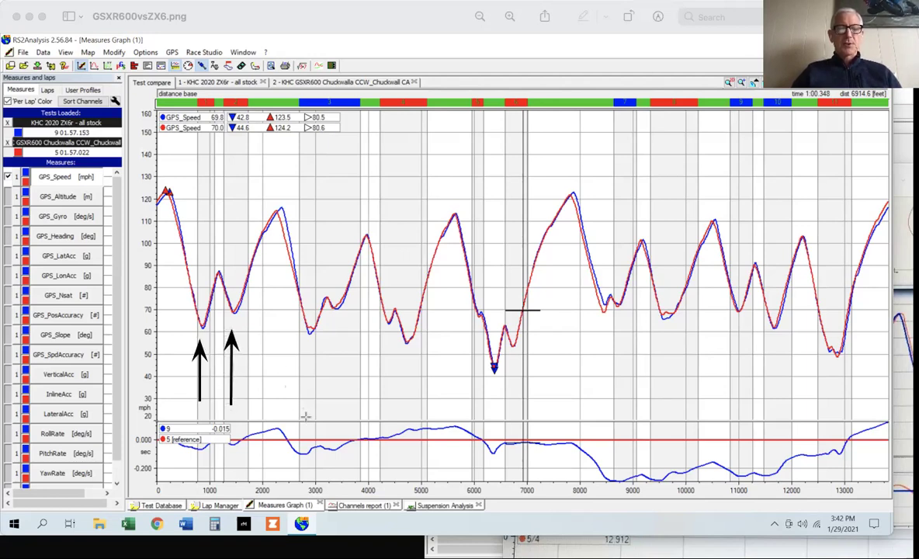
Step: Draw upward arrows under the speed dips near 2900, 4400, 4700 and 9600
drag(307, 417, 308, 344)
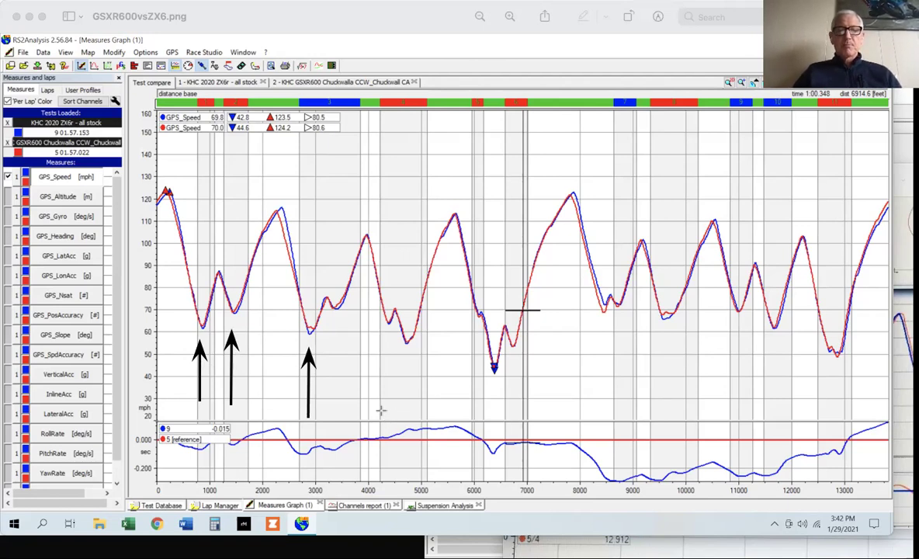
drag(380, 411, 384, 342)
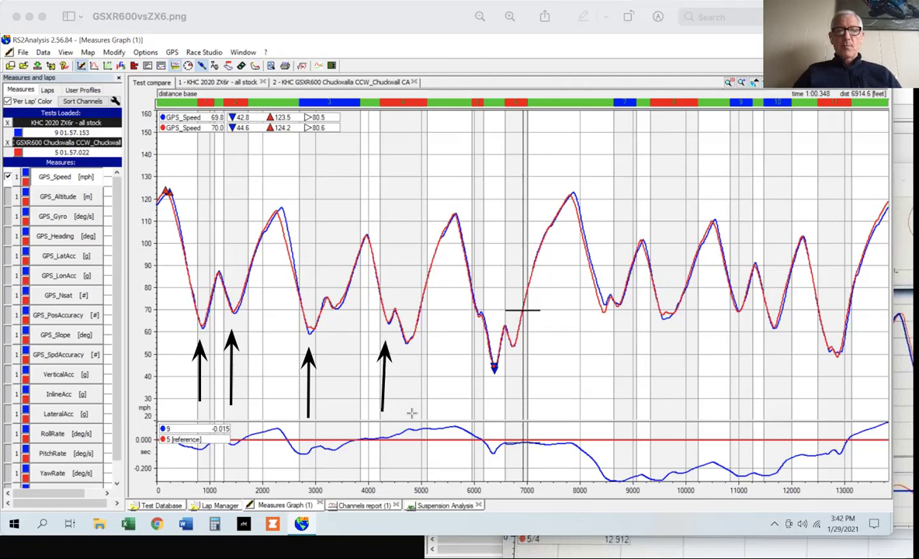
drag(409, 411, 407, 353)
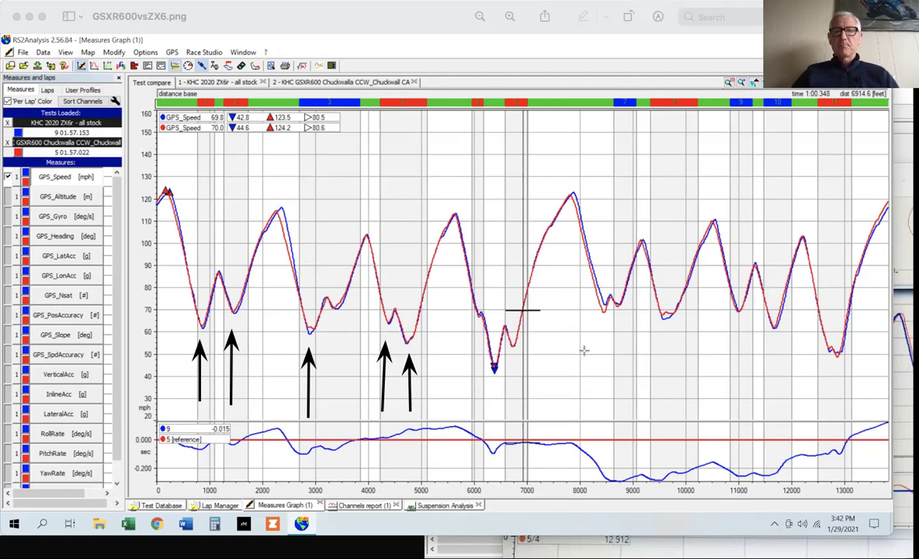
mouse_move(665, 391)
mouse_down()
mouse_move(668, 310)
mouse_move(667, 323)
mouse_up()
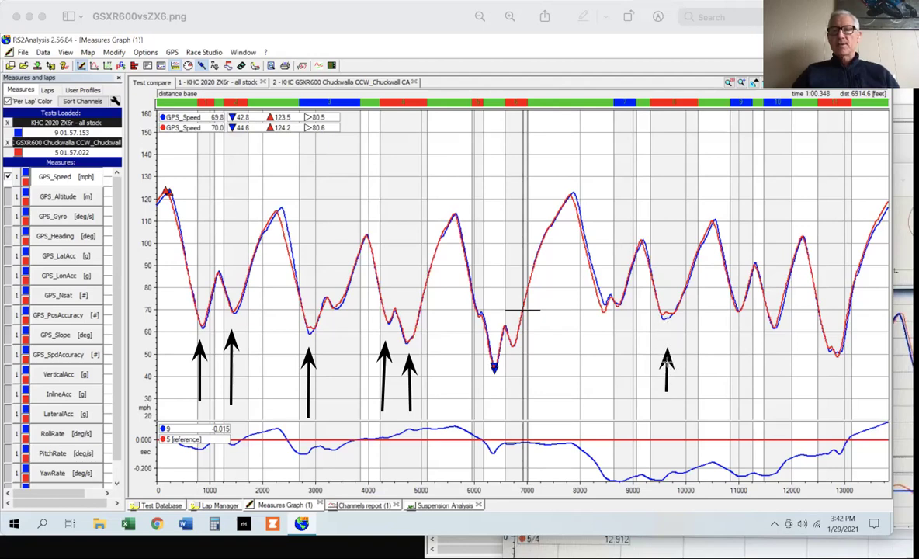
Step: Redraw the 9600 arrow shorter and add upward arrows at 11000, 11600, 12800 and 6400
key(ctrl+z)
drag(666, 397, 664, 377)
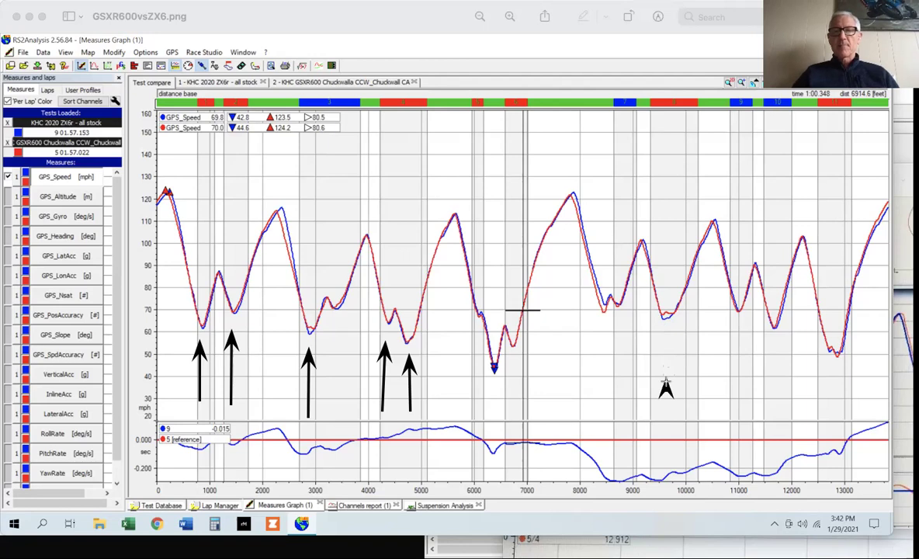
drag(735, 415, 735, 326)
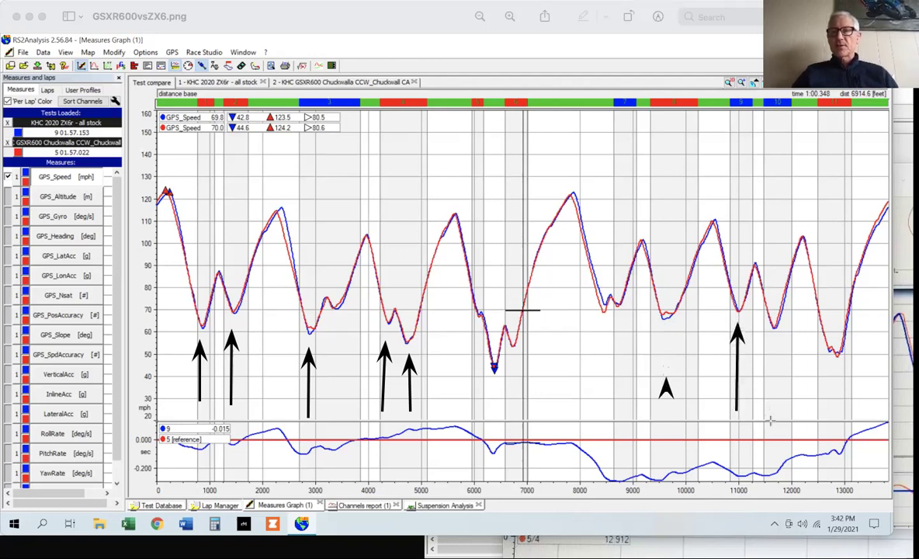
drag(769, 420, 771, 342)
drag(834, 416, 835, 361)
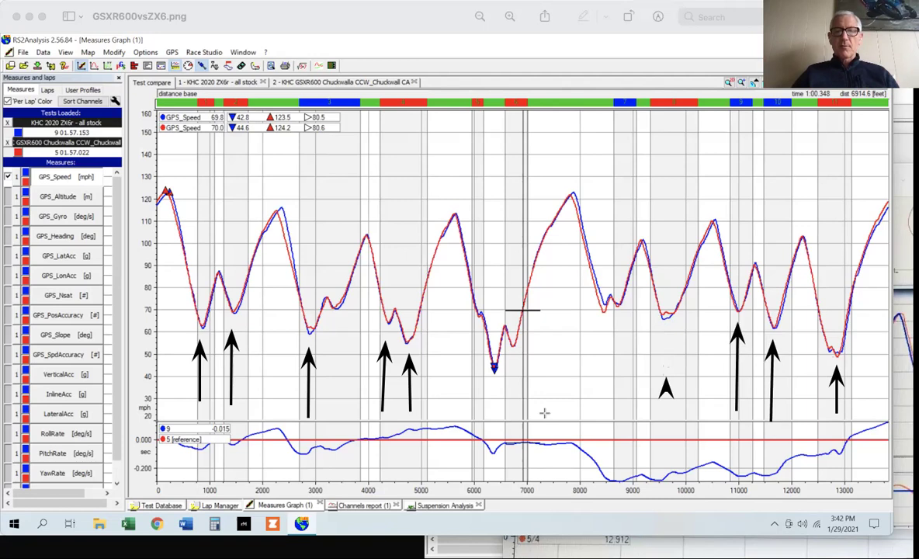
drag(495, 427, 495, 380)
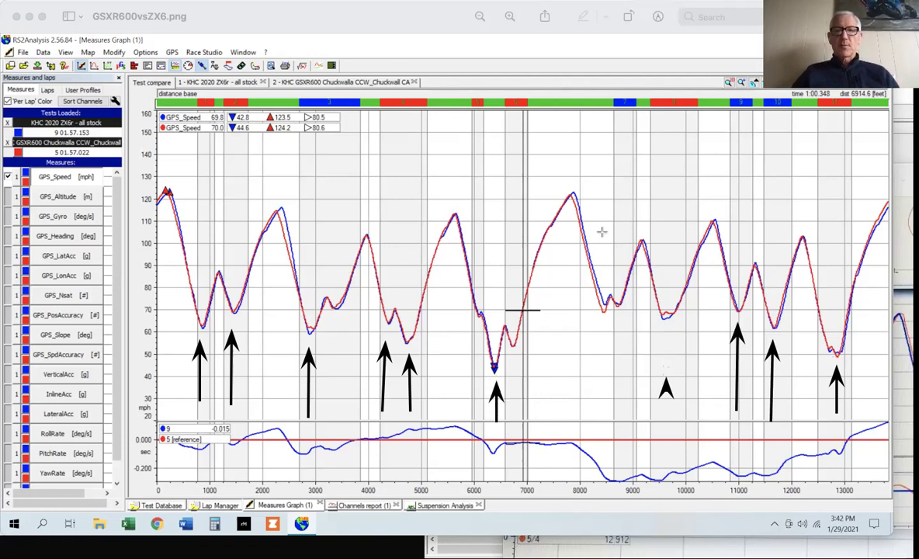
Step: Point arrows at the speed peaks near 7900, 5700 and 2300, then clear all arrows
drag(625, 162, 588, 185)
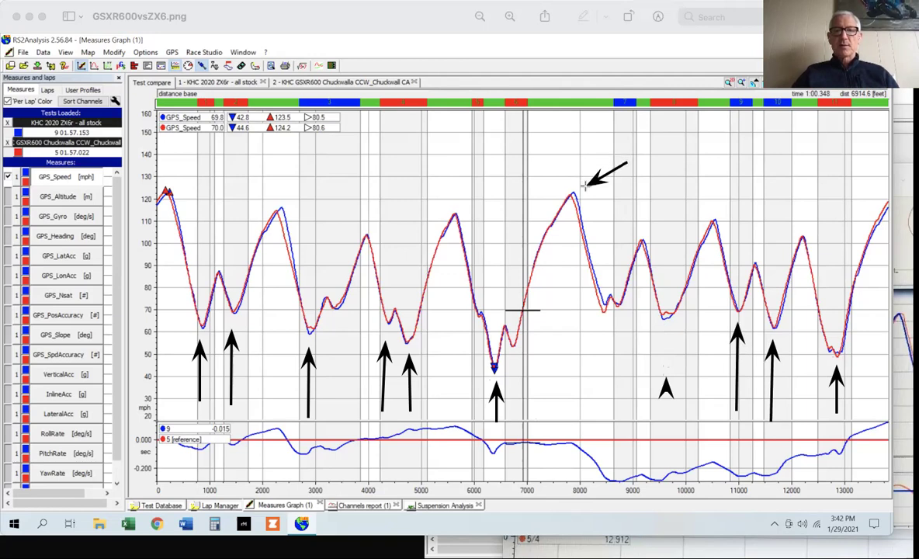
drag(526, 175, 473, 203)
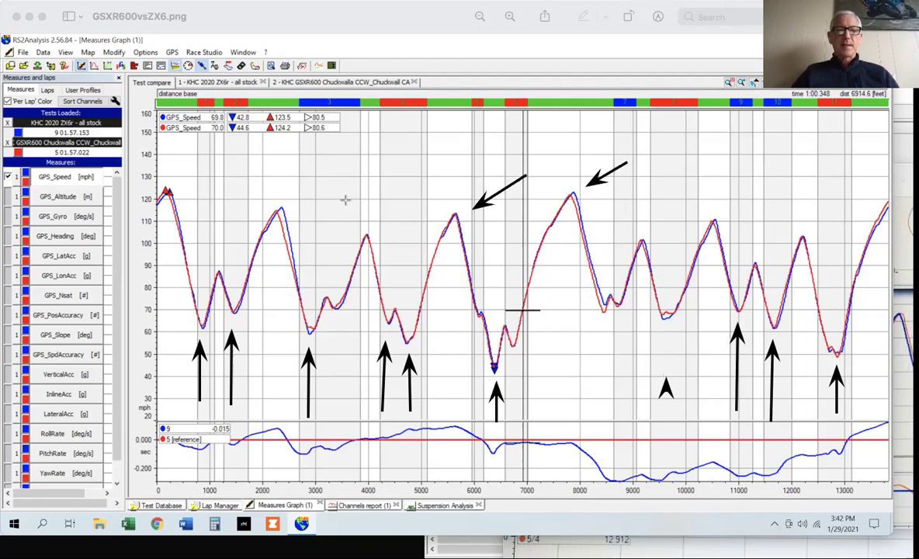
drag(342, 193, 282, 200)
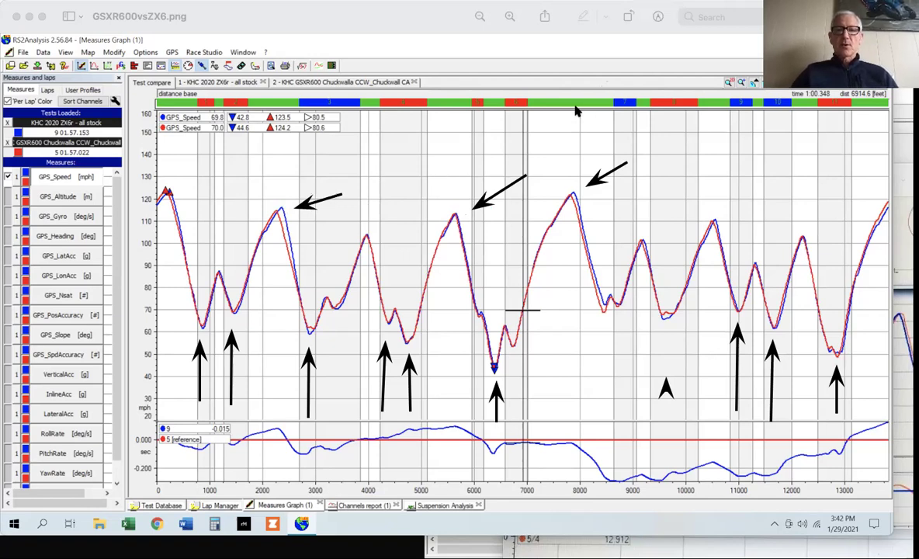
key(Escape)
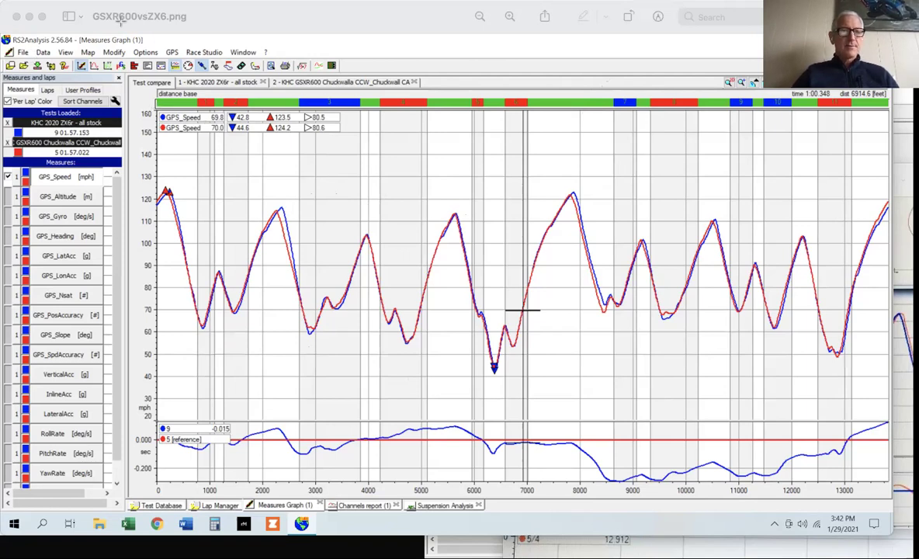
Step: Close GSXR600vsZX6.png, then bring Can't go faster.jpeg forward and zoom its window
click(16, 15)
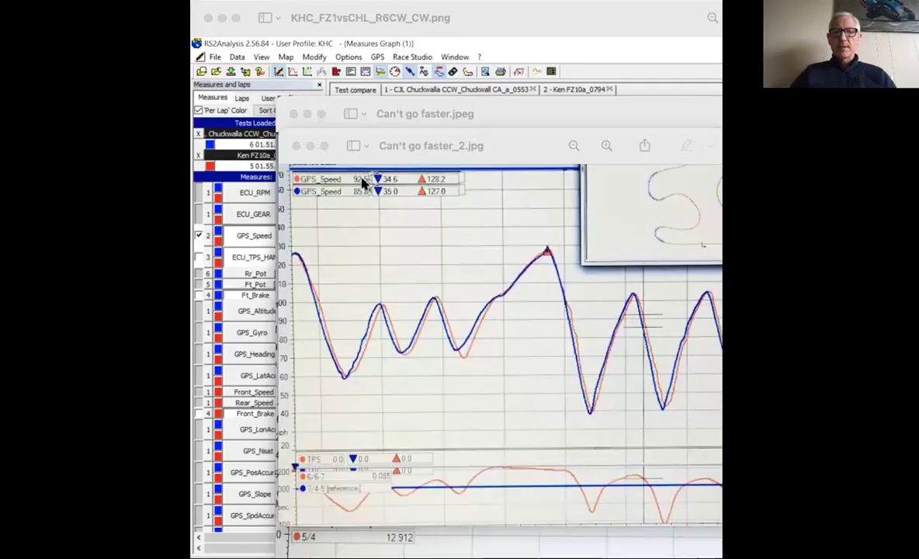
click(492, 117)
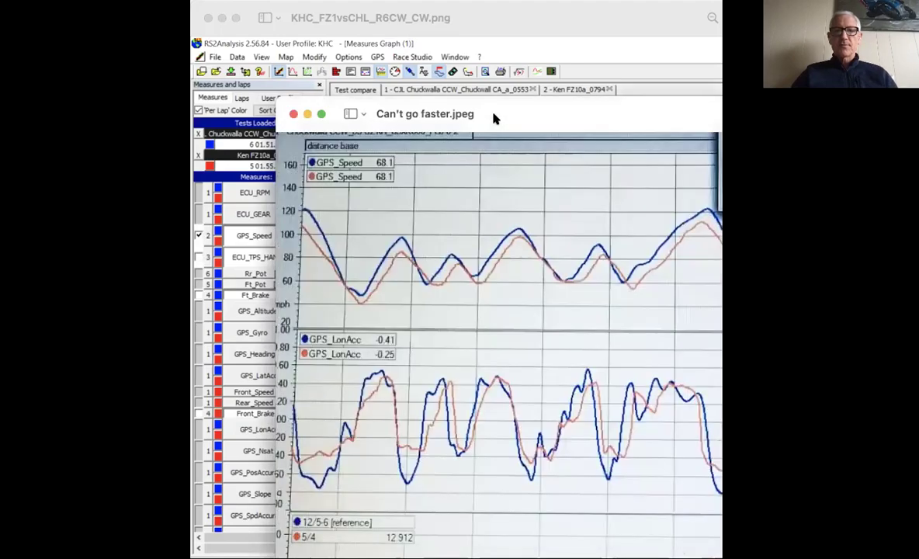
double_click(492, 117)
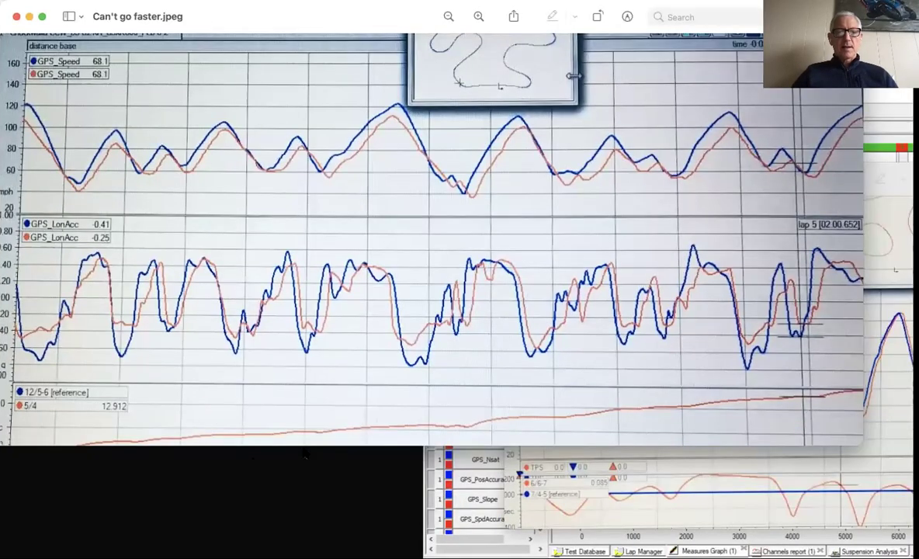
Step: Make the Can't go faster.jpeg window taller and draw a trial rightward arrow across the graph
drag(304, 451, 309, 537)
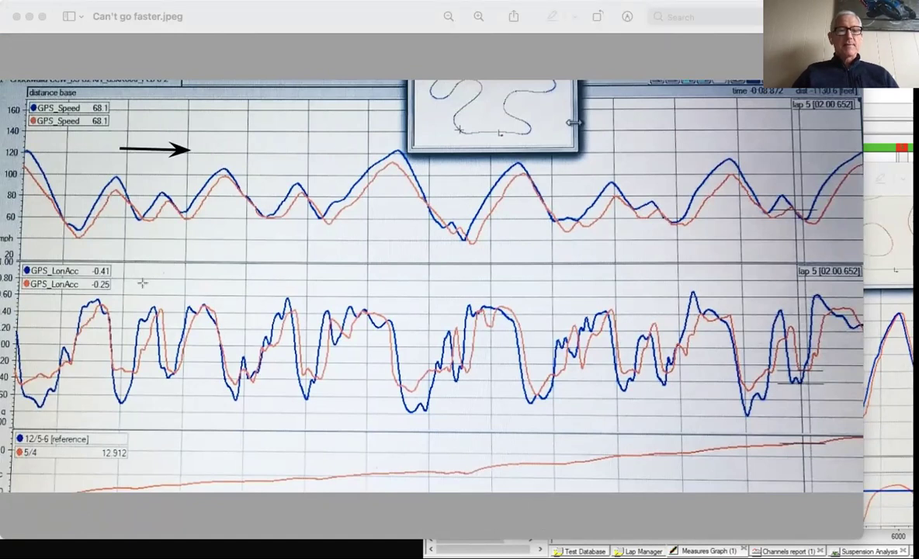
drag(144, 284, 208, 285)
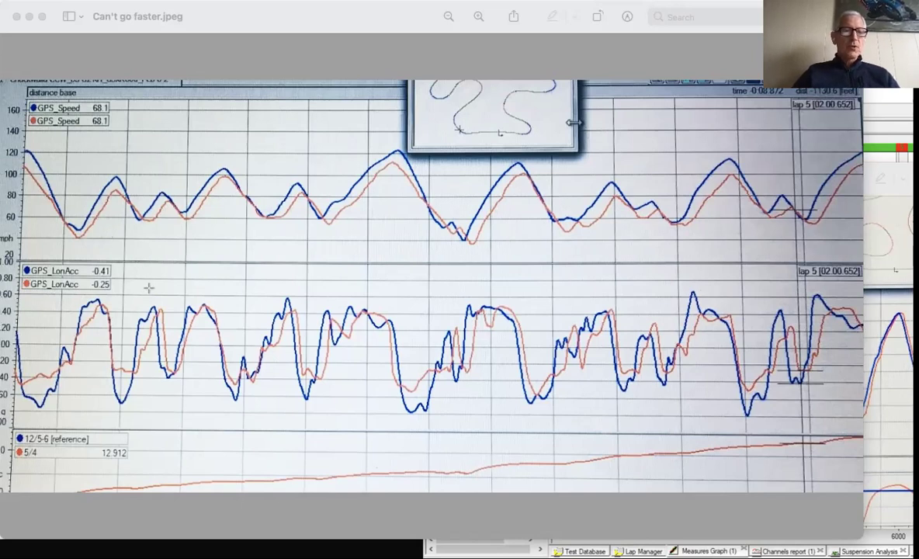
Step: Draw upward arrows under four mismatched speed dips, angling the fourth arrow's tip onto its dip
drag(143, 282, 146, 230)
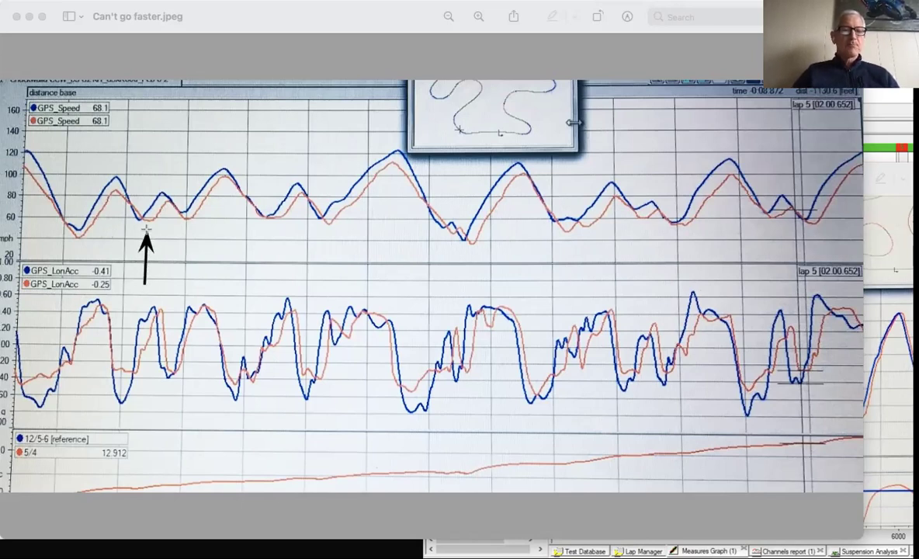
drag(185, 275, 184, 231)
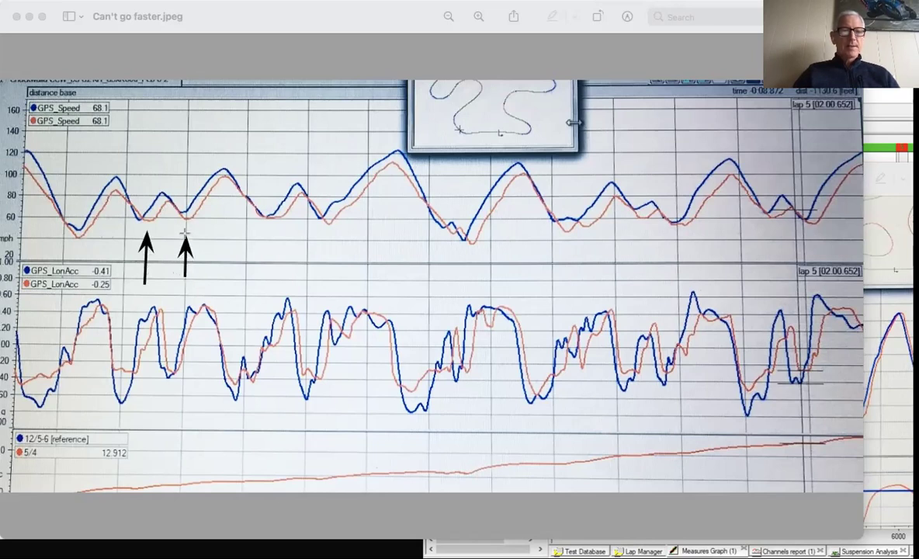
drag(264, 267, 265, 221)
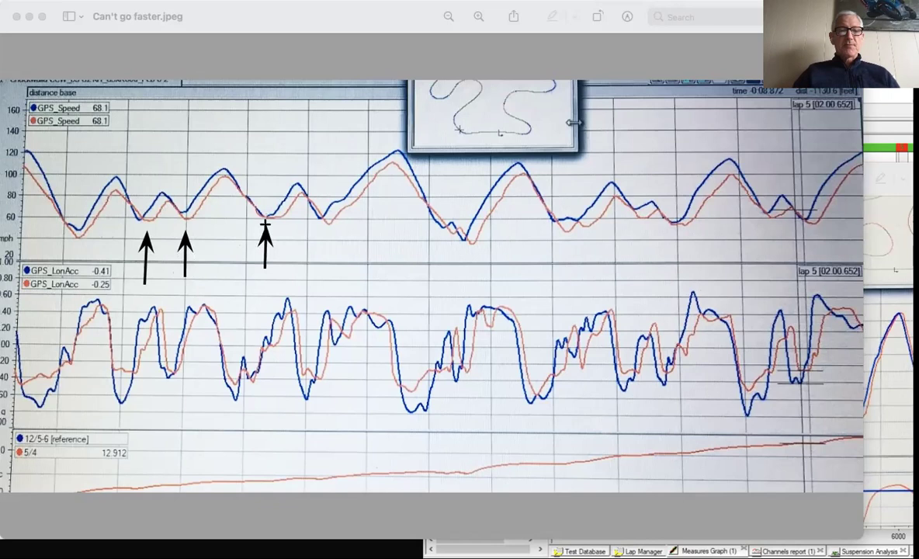
drag(329, 275, 329, 226)
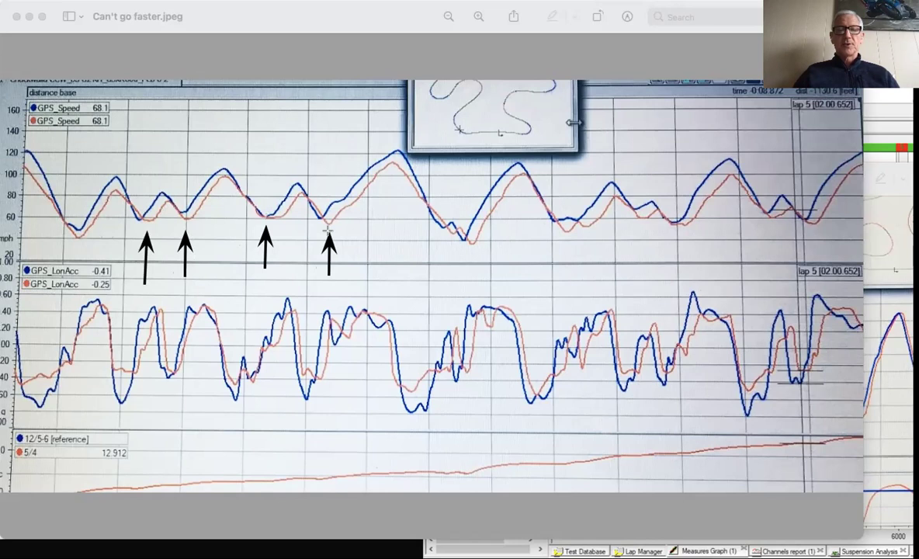
drag(328, 231, 318, 220)
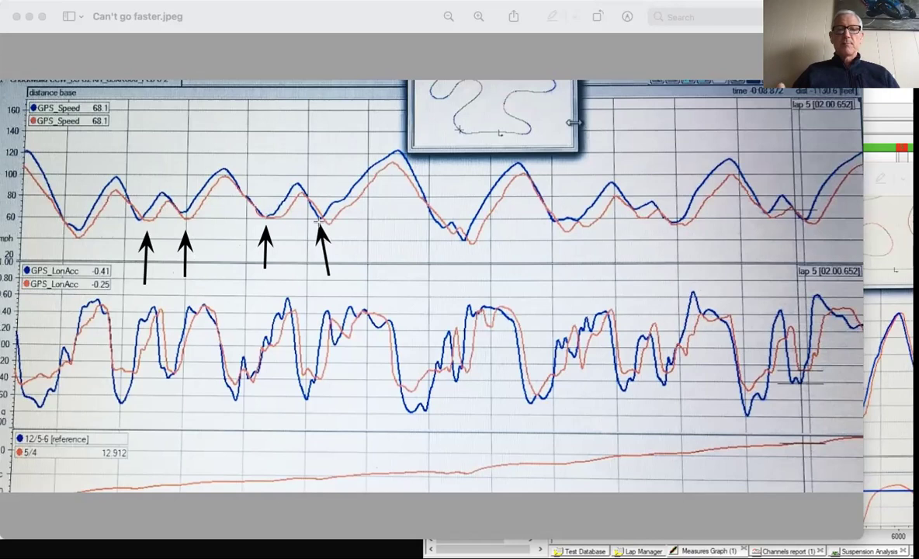
mouse_move(319, 221)
mouse_down()
mouse_move(386, 151)
mouse_move(342, 207)
mouse_move(328, 257)
mouse_up()
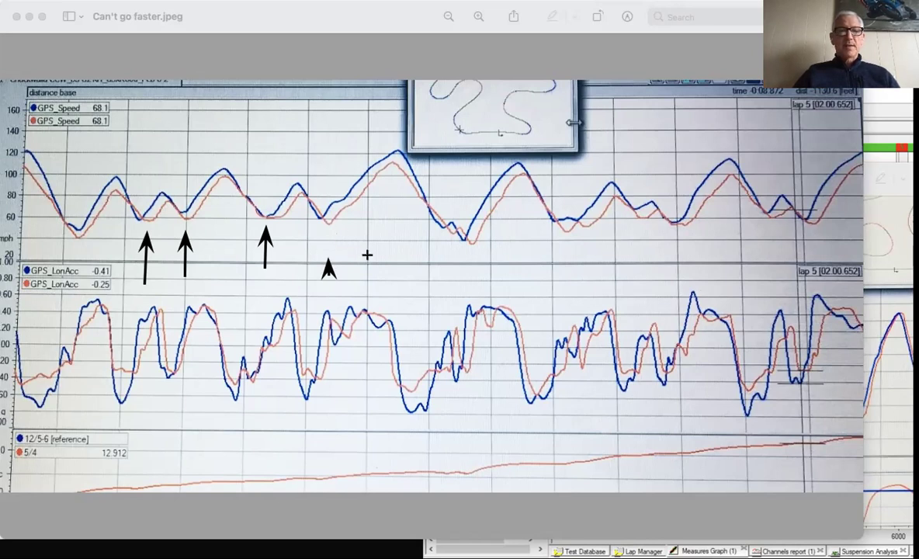
Step: Add an angled arrow with its tip on the next speed dip, plus one toward a later dip
drag(366, 254, 339, 217)
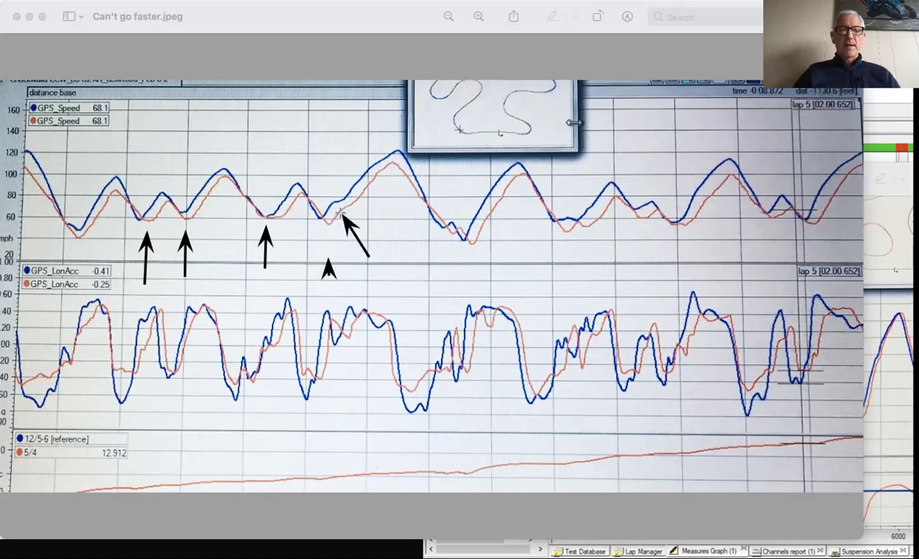
mouse_move(341, 214)
mouse_down()
mouse_move(376, 179)
mouse_move(367, 230)
mouse_up()
mouse_move(597, 273)
mouse_down()
mouse_move(573, 228)
mouse_move(597, 237)
mouse_move(613, 190)
mouse_move(595, 263)
mouse_up()
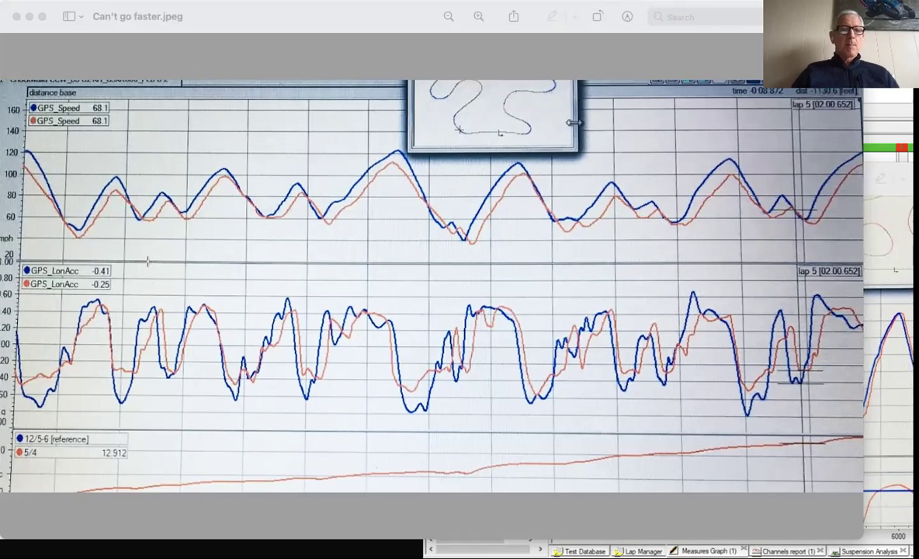
Step: Draw four arrows marking the mismatched speed dips on Can't go faster.jpeg
drag(148, 261, 148, 226)
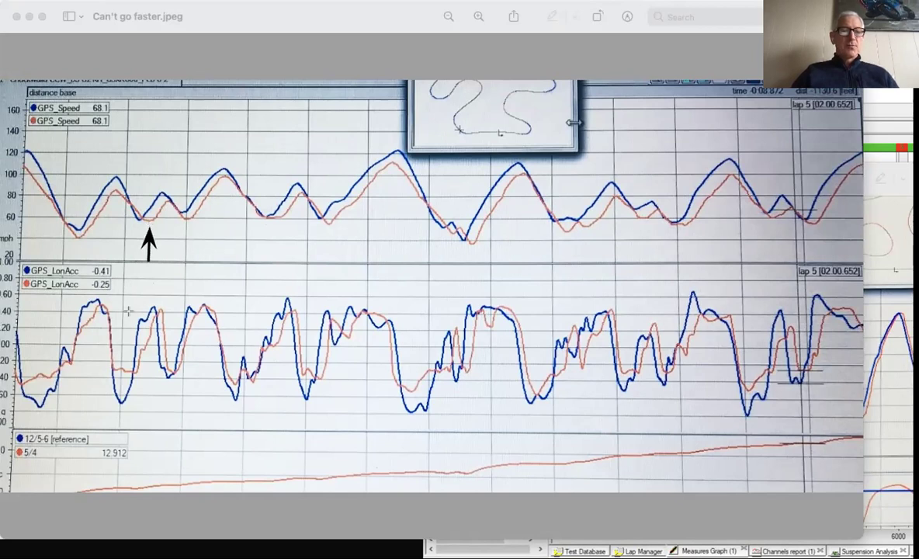
drag(124, 290, 123, 363)
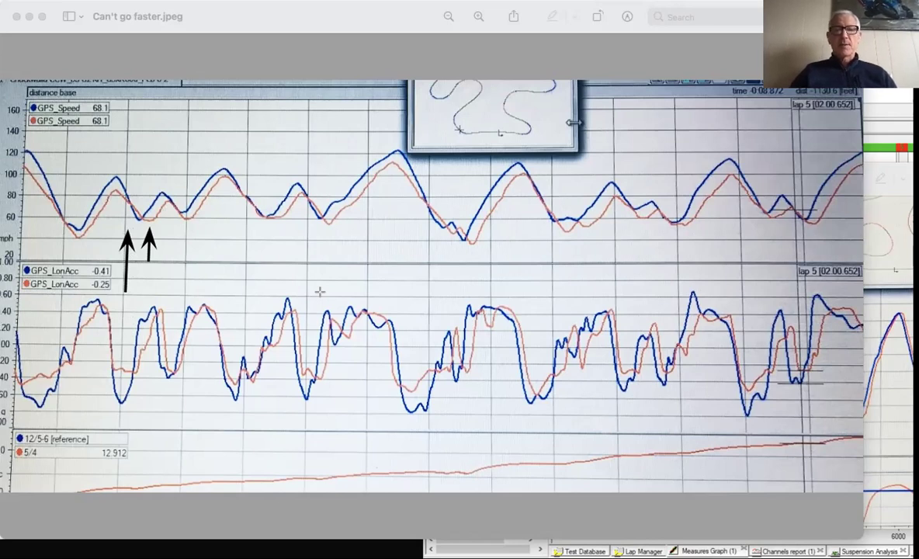
drag(469, 289, 469, 246)
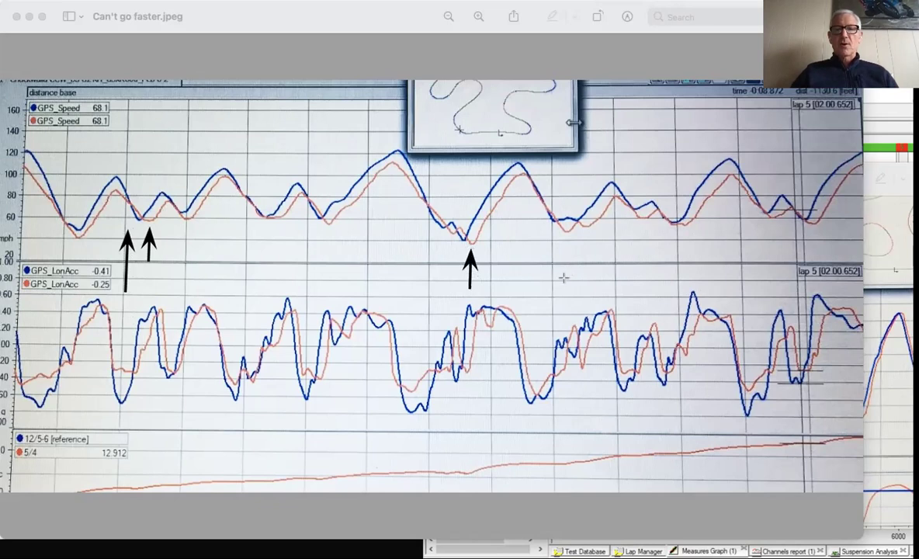
drag(565, 278, 562, 234)
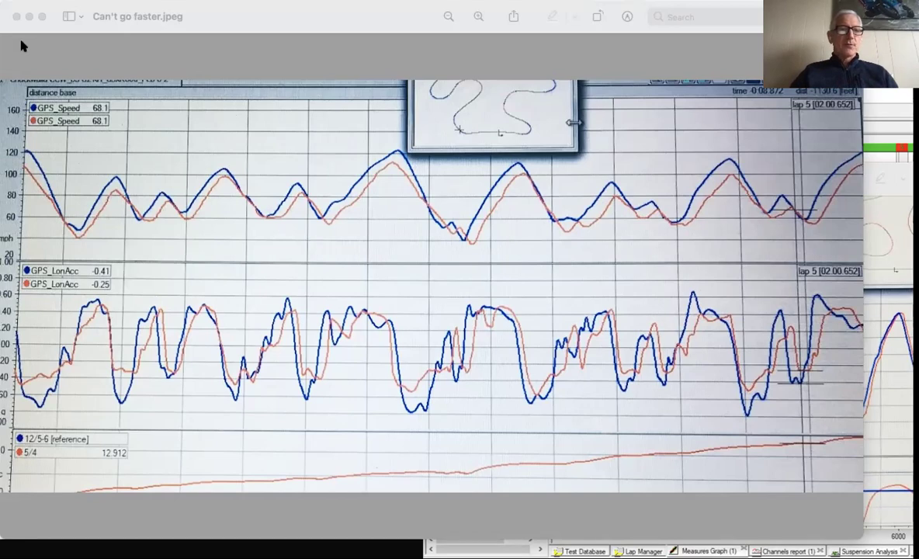
Step: Close Can't go faster.jpeg, shift the Can't go faster_2.jpg window left and make it taller
click(16, 16)
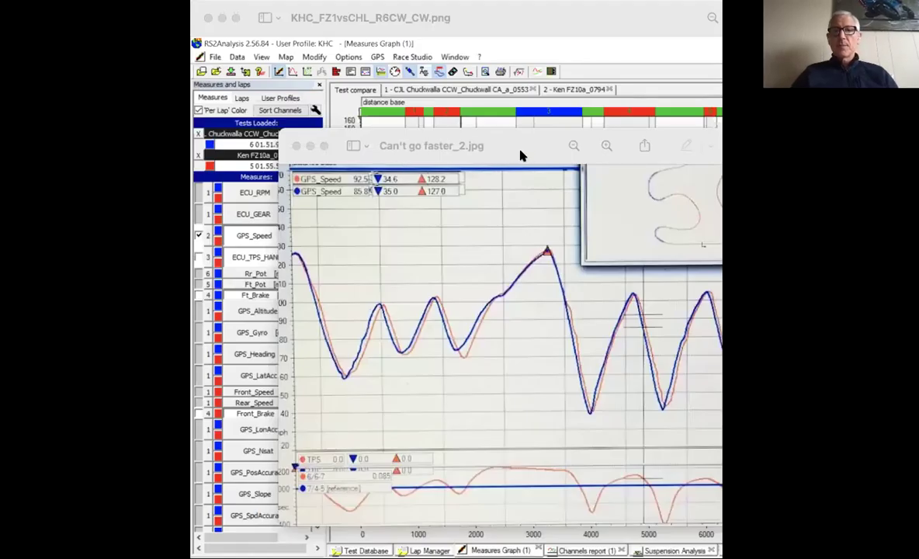
drag(329, 152, 297, 150)
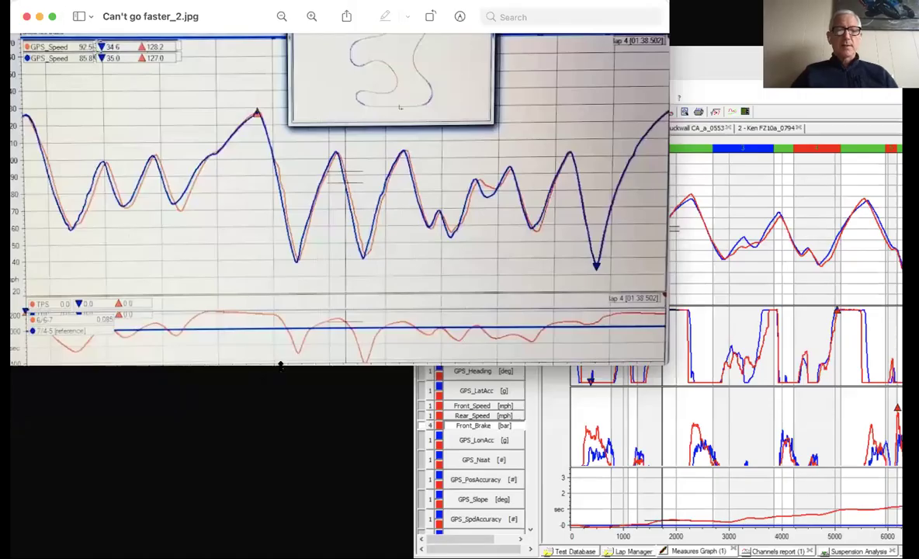
drag(281, 364, 277, 508)
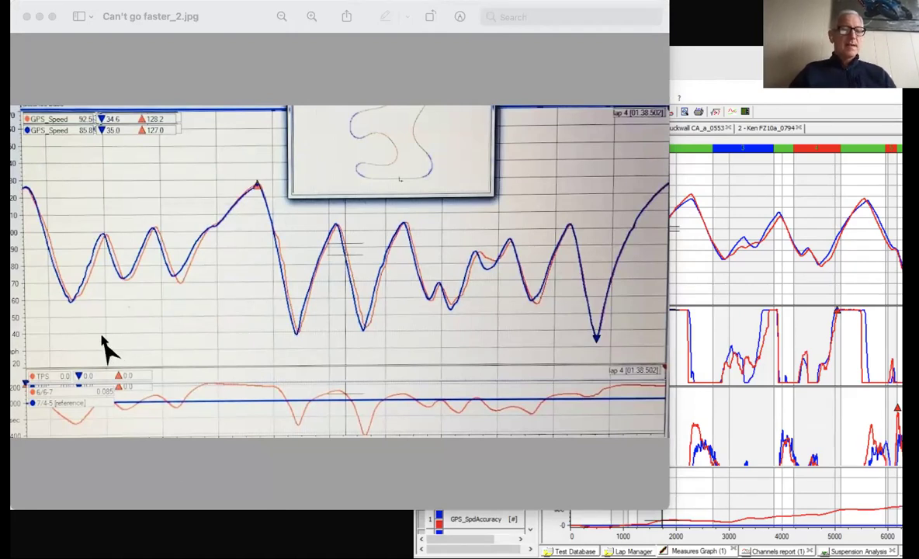
mouse_move(111, 355)
mouse_down()
mouse_move(80, 298)
mouse_move(71, 305)
mouse_move(92, 293)
mouse_move(77, 301)
mouse_move(105, 235)
mouse_up()
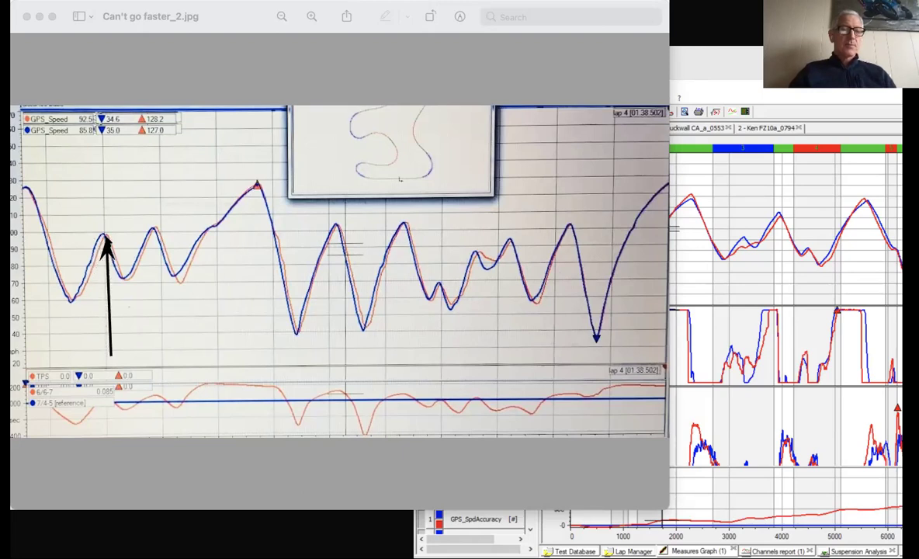
mouse_move(105, 236)
mouse_down()
mouse_move(118, 287)
mouse_move(158, 230)
mouse_move(180, 288)
mouse_up()
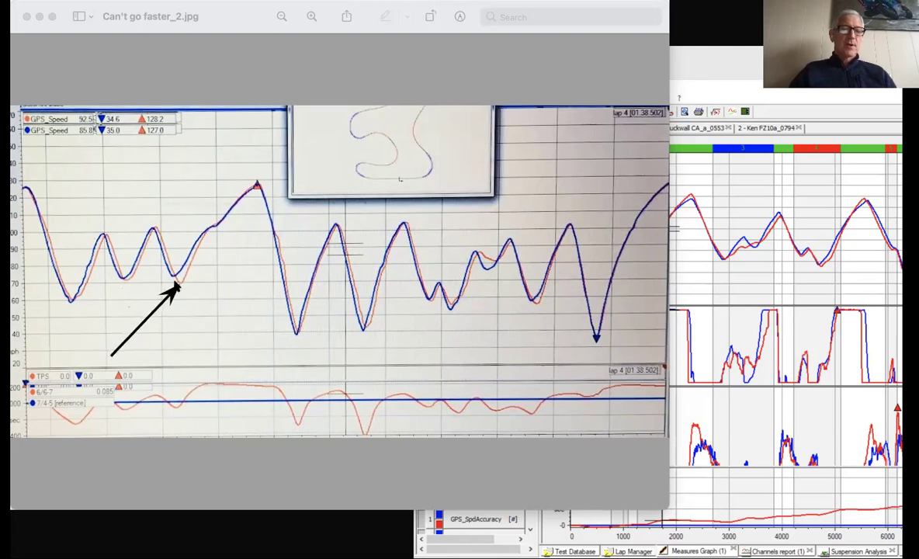
mouse_move(181, 287)
mouse_down()
mouse_move(176, 279)
mouse_move(205, 235)
mouse_move(162, 299)
mouse_move(174, 287)
mouse_up()
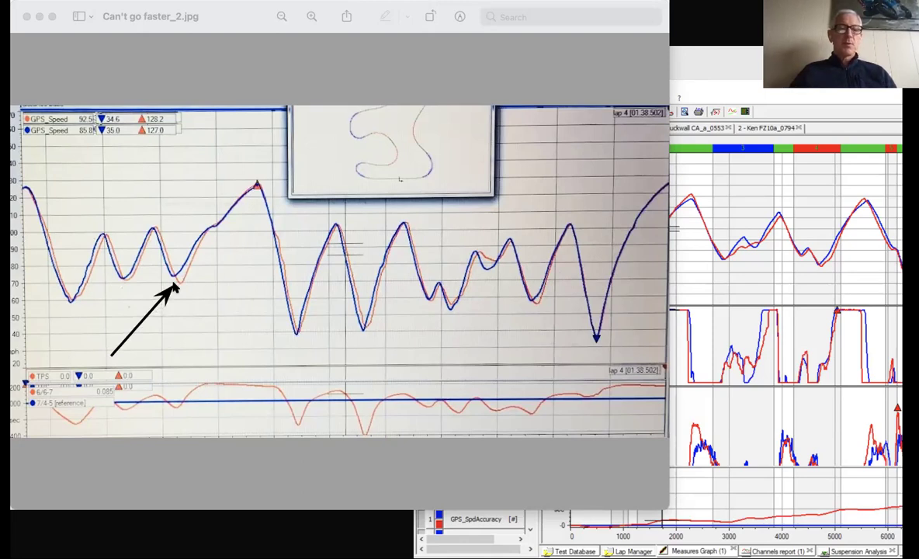
mouse_move(177, 286)
mouse_down()
mouse_move(121, 360)
mouse_move(111, 356)
mouse_up()
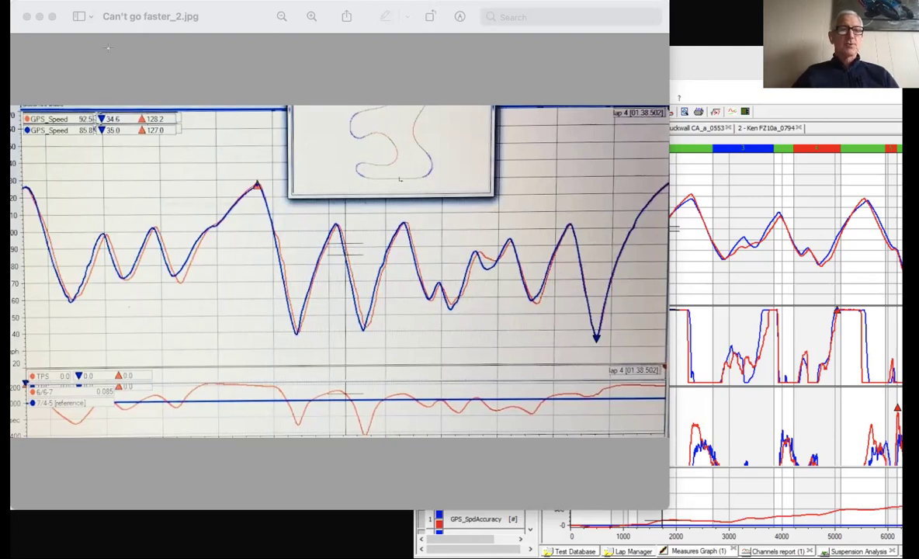
Step: Close Can't go faster_2.jpg and zoom the KHC_FZ1vsCHL_R6CW_CW.png window to full screen
click(23, 17)
click(469, 17)
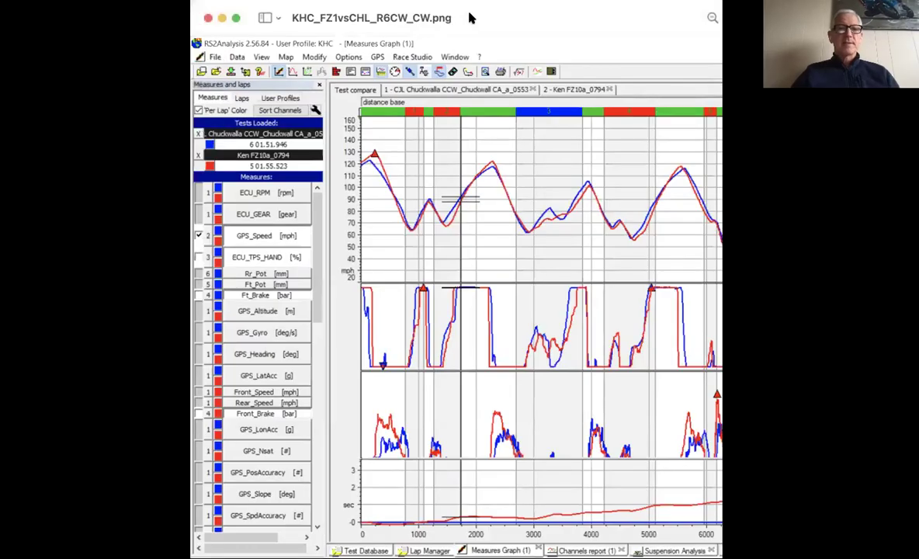
double_click(469, 17)
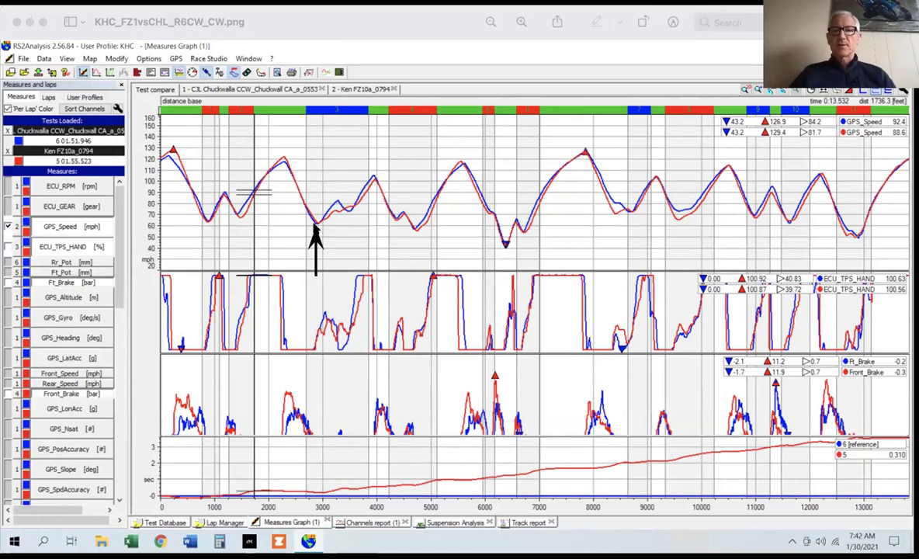
Step: Add arrows pointing down at the throttle trace on KHC_FZ1vsCHL_R6CW_CW.png, then clear all arrows
mouse_move(283, 215)
mouse_down()
mouse_move(283, 268)
mouse_move(261, 272)
mouse_move(280, 267)
mouse_up()
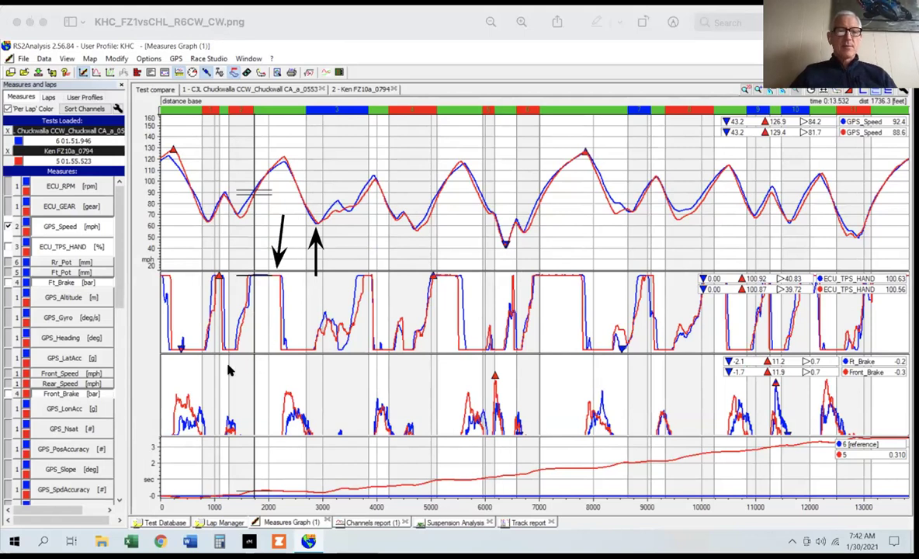
mouse_move(225, 370)
mouse_down()
mouse_move(410, 385)
mouse_move(371, 405)
mouse_move(348, 399)
mouse_move(364, 403)
mouse_up()
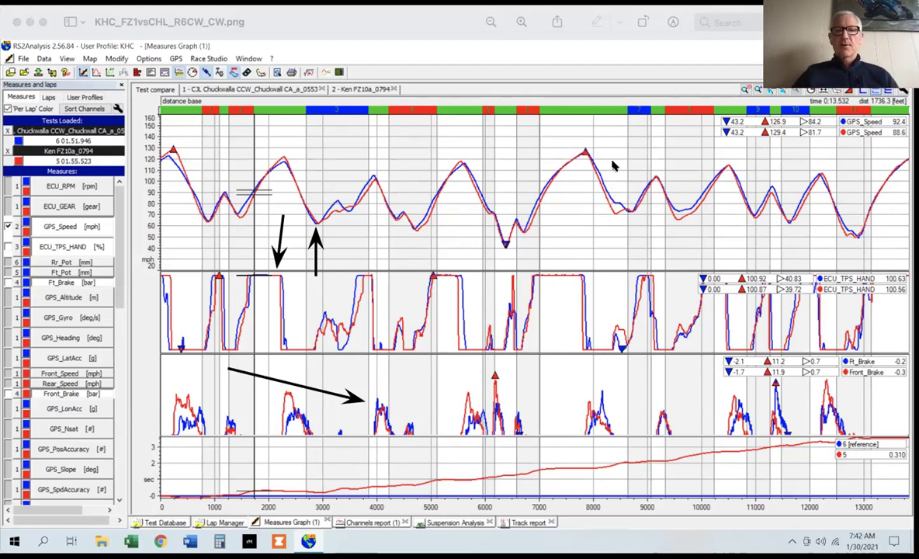
key(Escape)
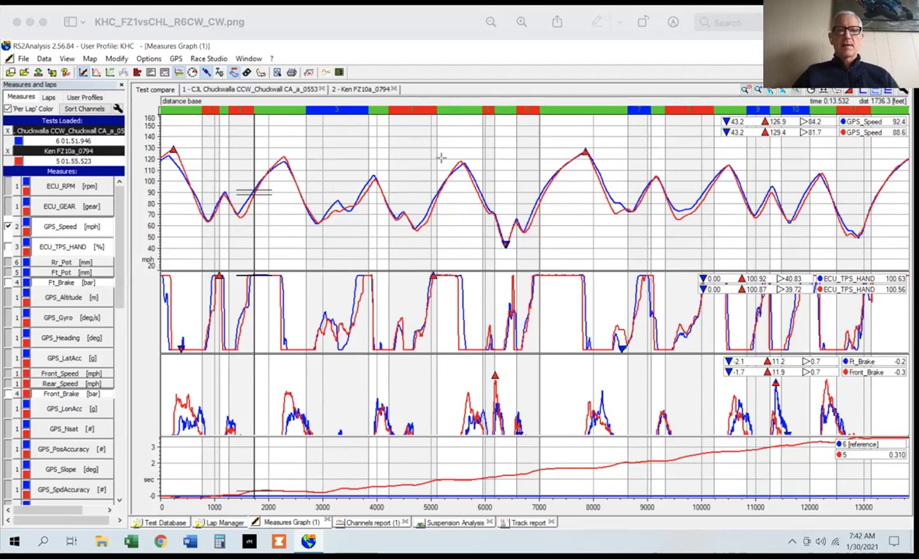